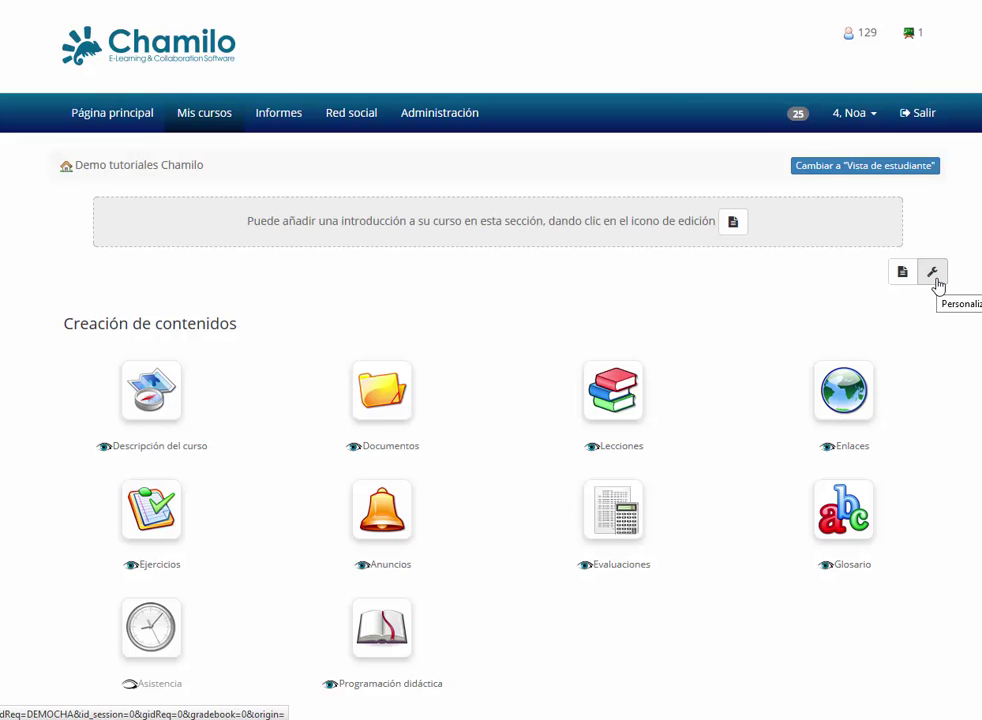
Step: Customize the course icons by giving Descripción del curso the image brush_512px.png, and save the update
left_click(936, 280)
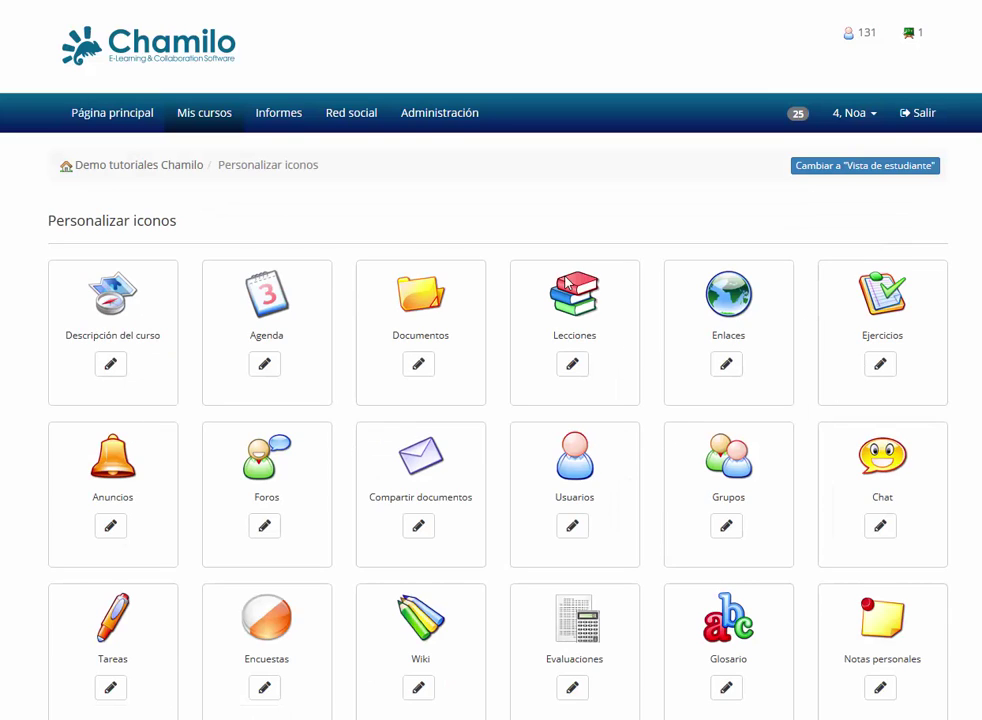
left_click(113, 364)
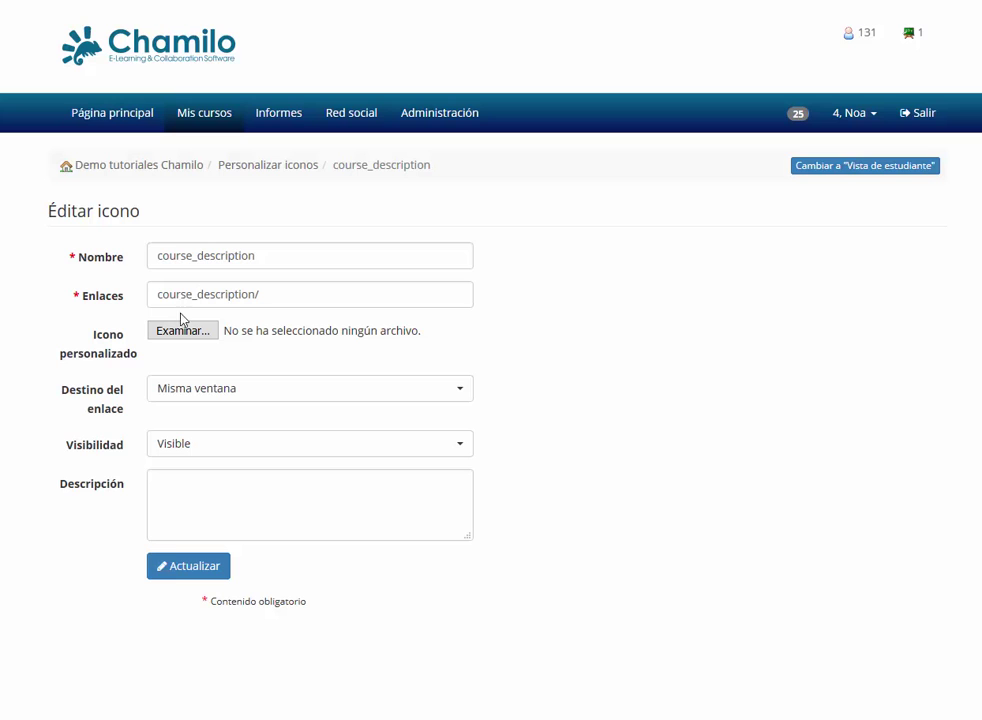
left_click(182, 327)
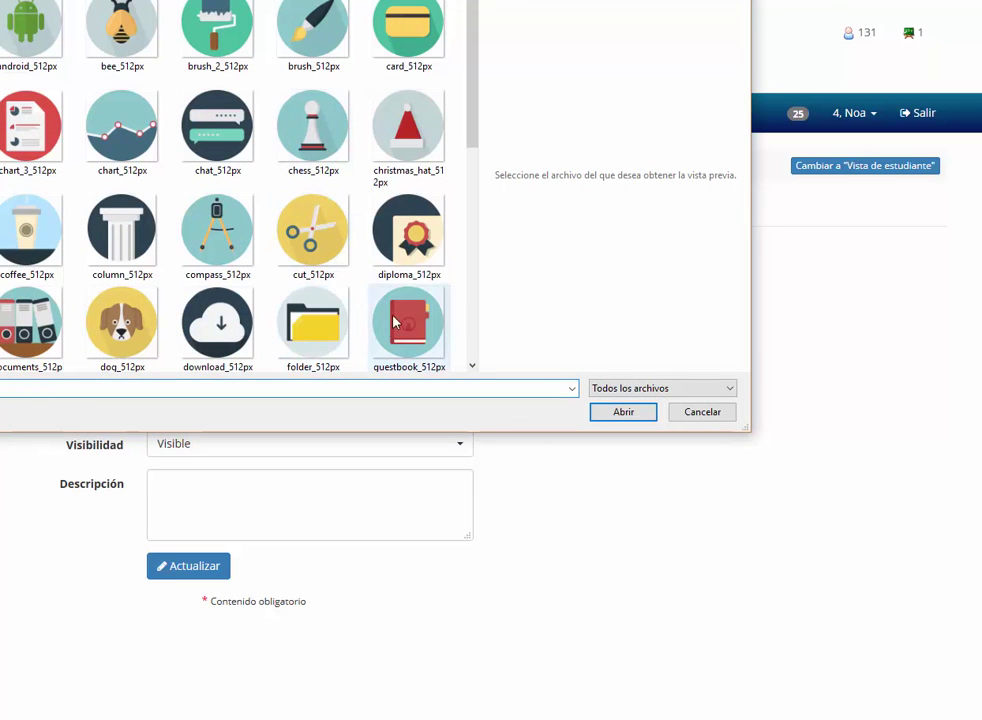
left_click(328, 31)
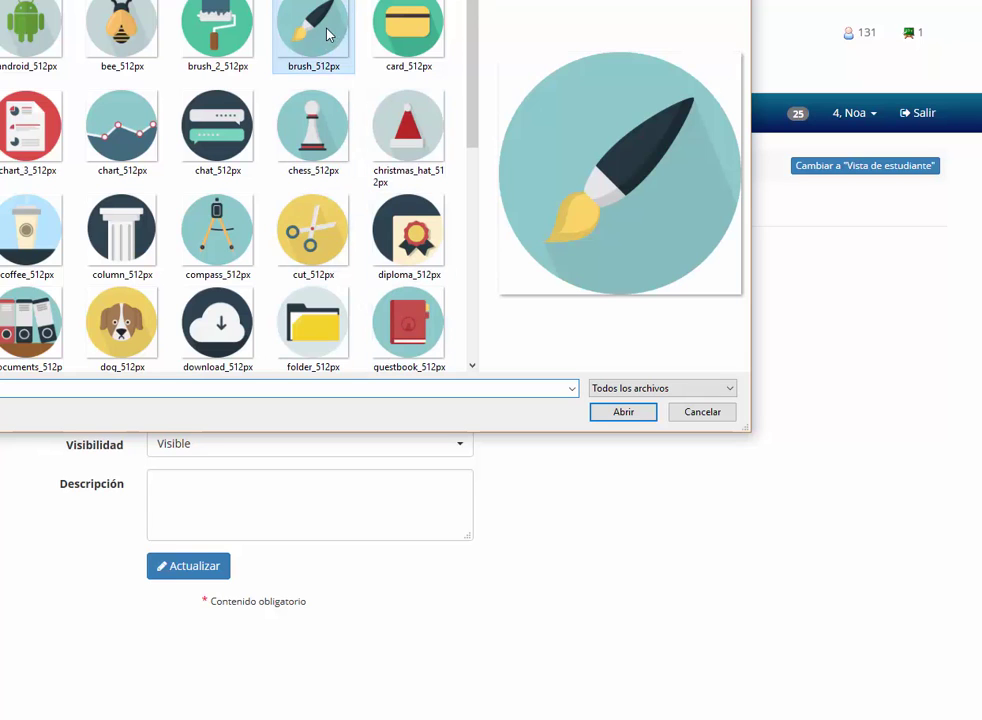
left_click(624, 410)
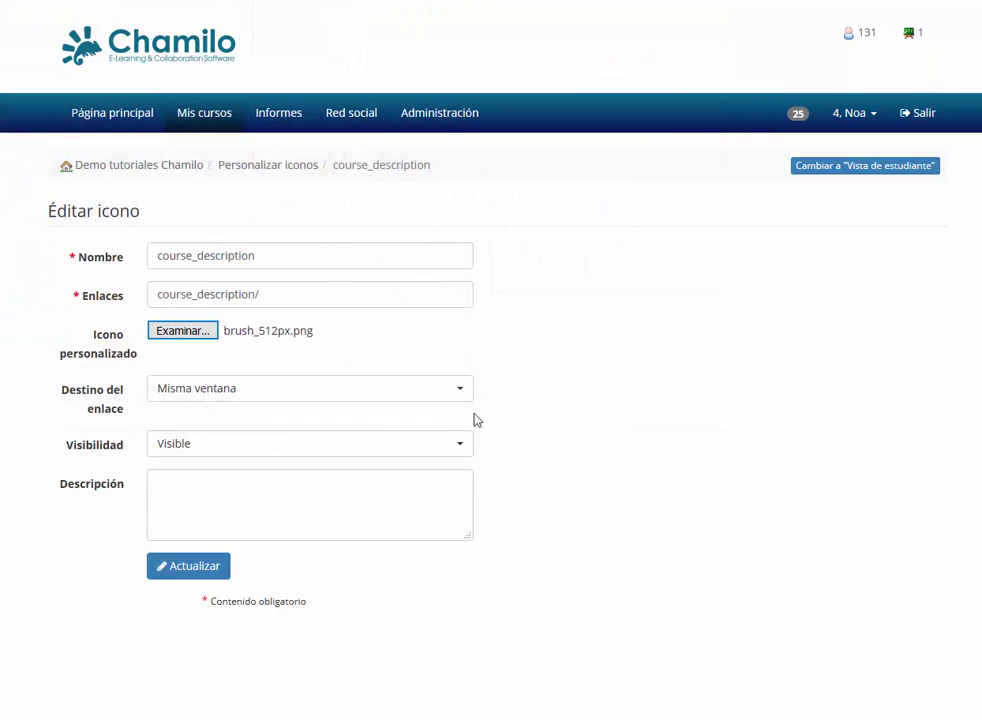
left_click(185, 569)
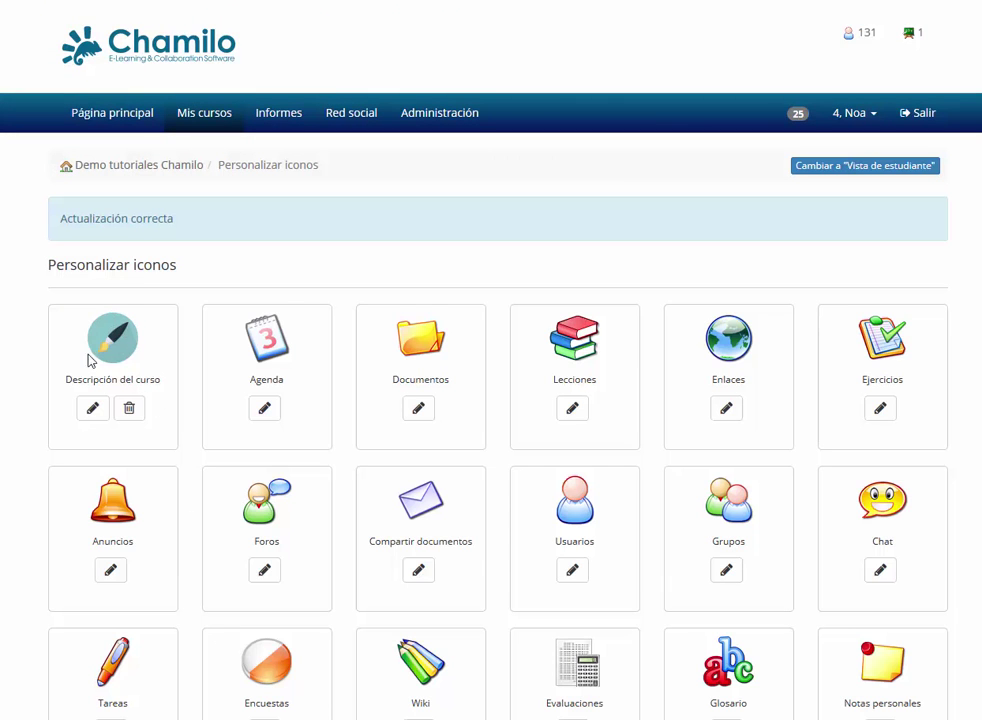
Step: Assign download_512px.png as the custom icon of the Agenda tool and save the update
left_click(270, 418)
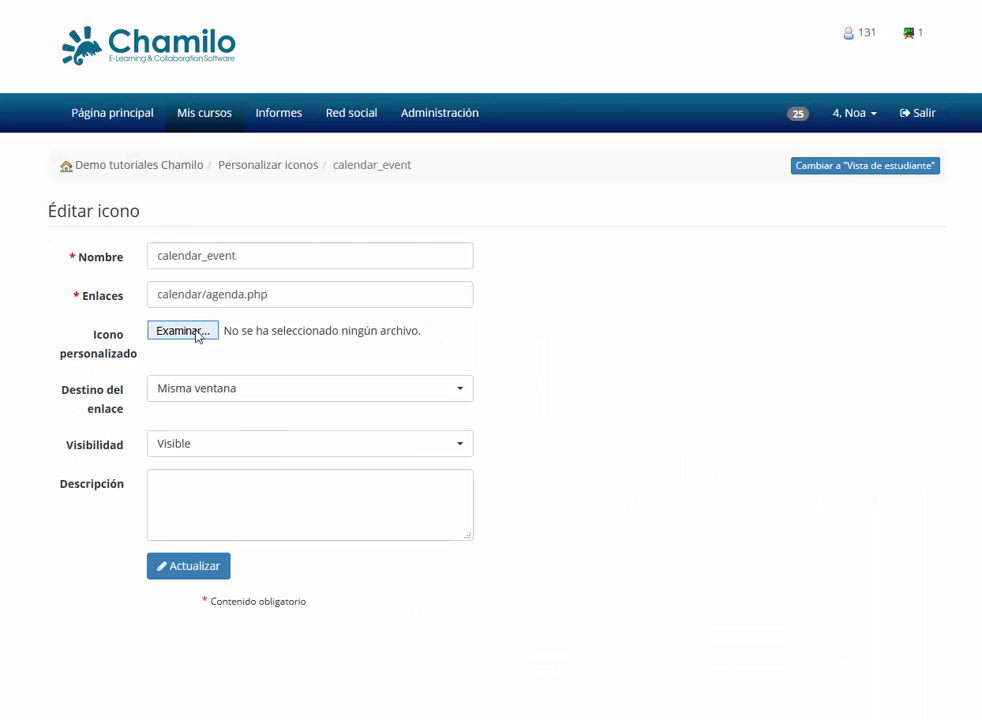
left_click(183, 330)
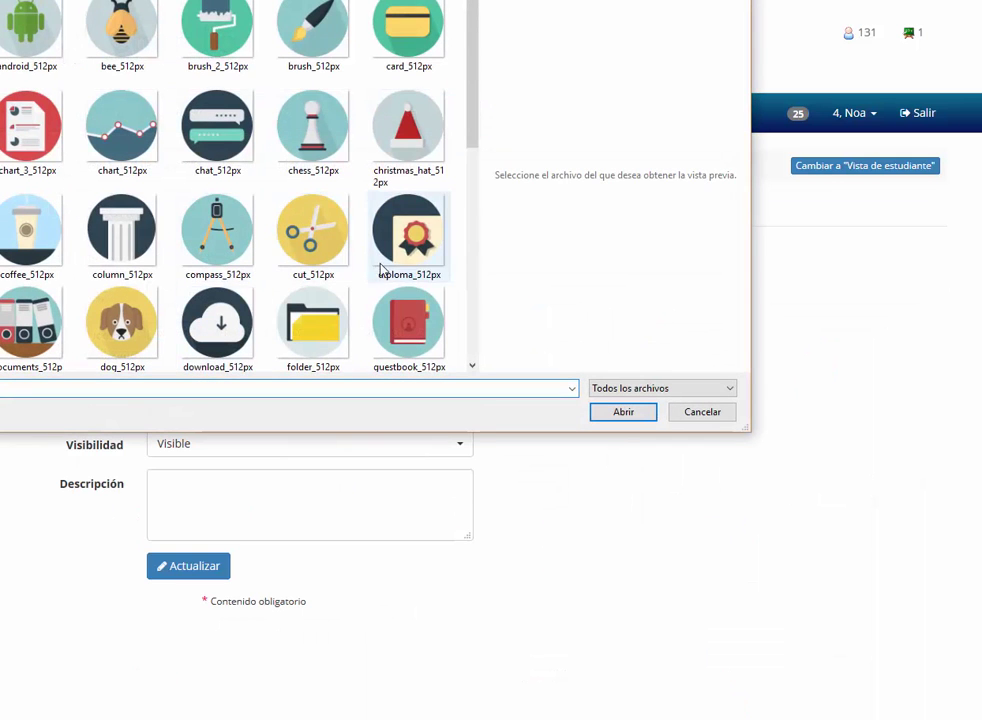
left_click(222, 325)
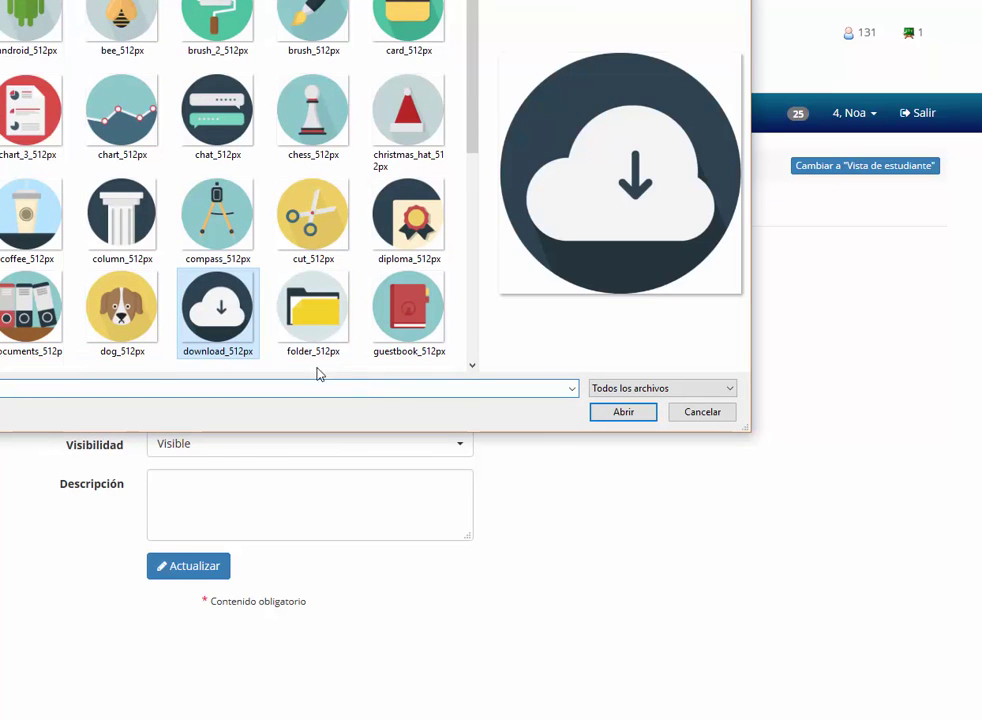
left_click(626, 413)
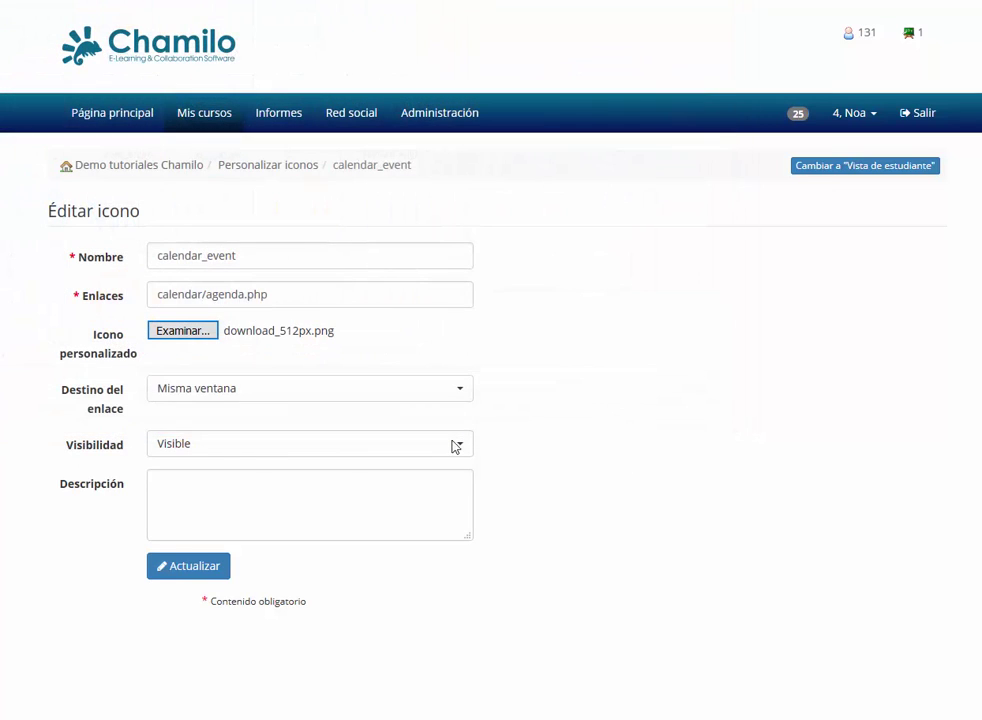
left_click(193, 570)
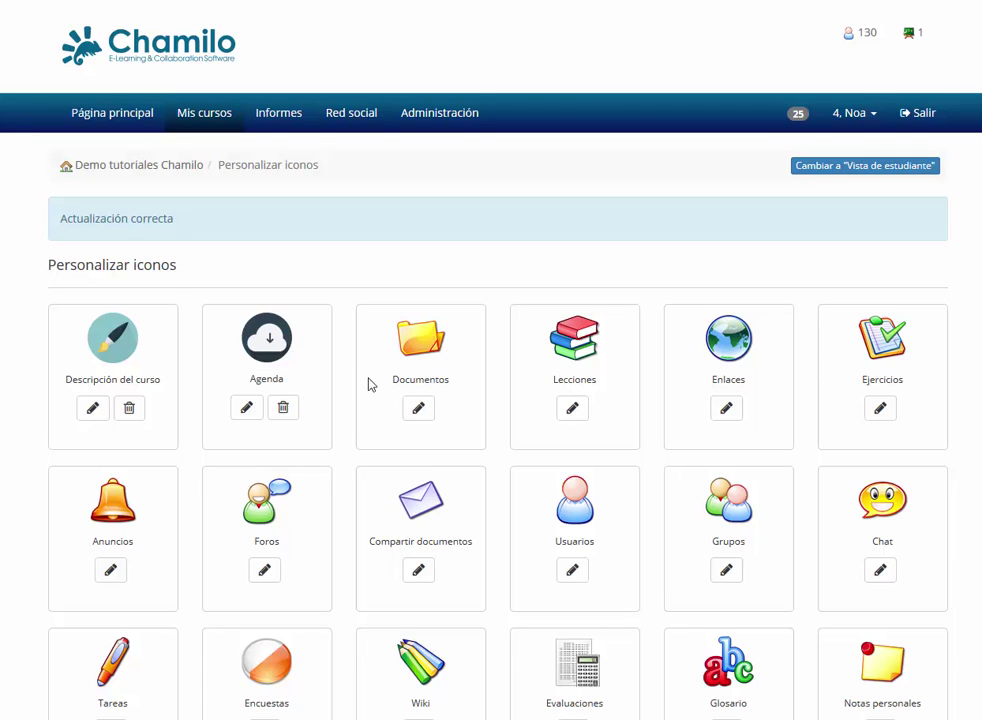
Step: Assign card_512px.png as the custom icon of the Documentos tool and save the update
left_click(420, 409)
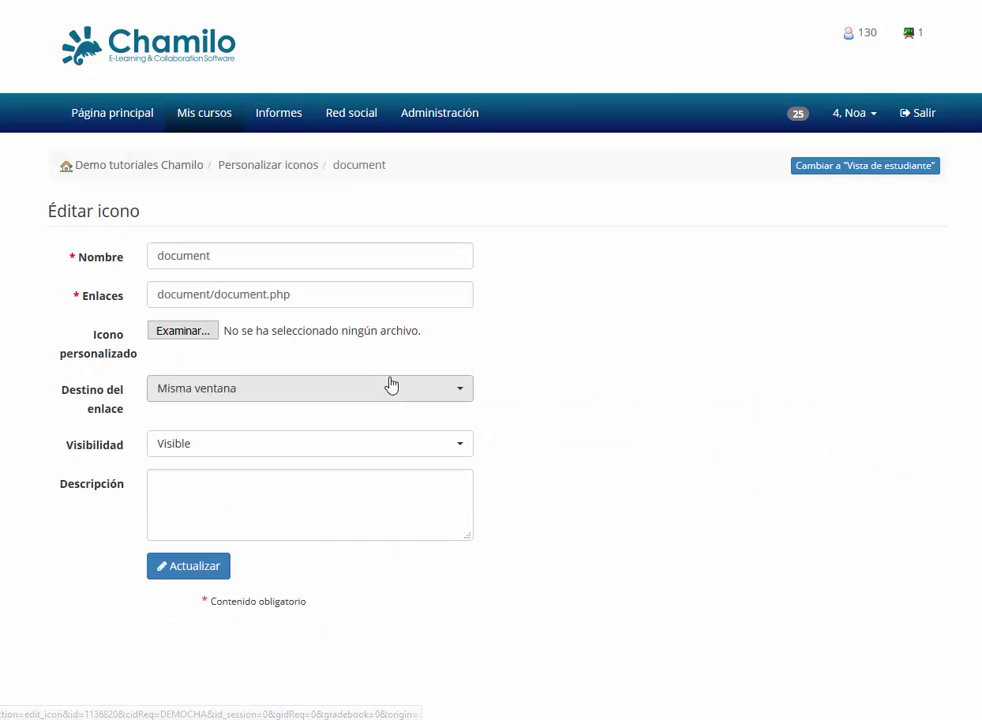
left_click(166, 329)
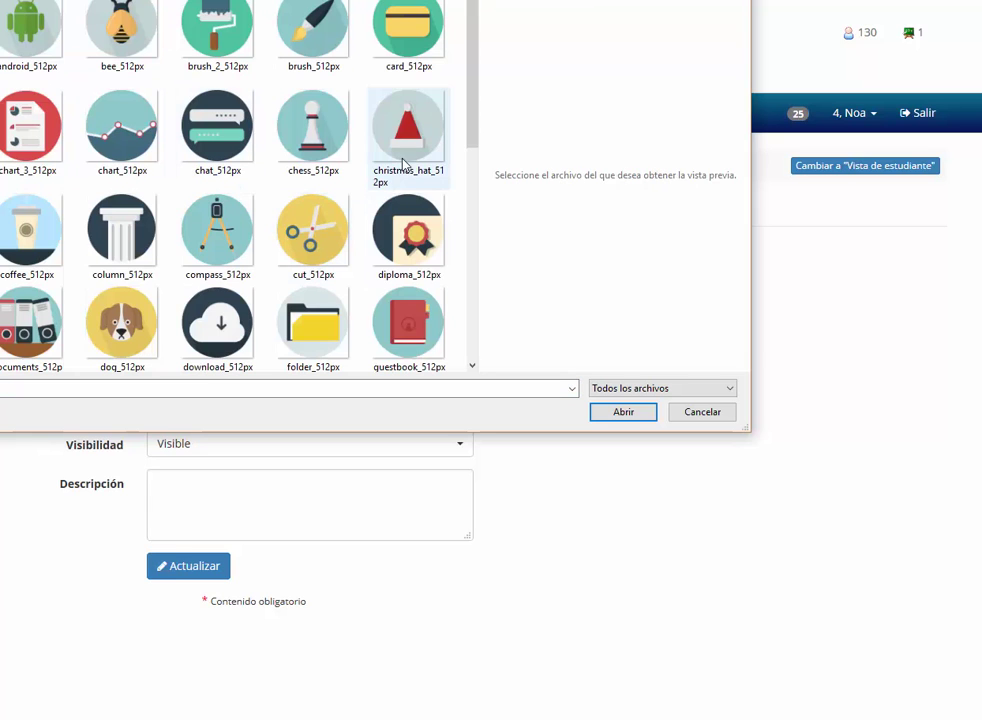
left_click(425, 52)
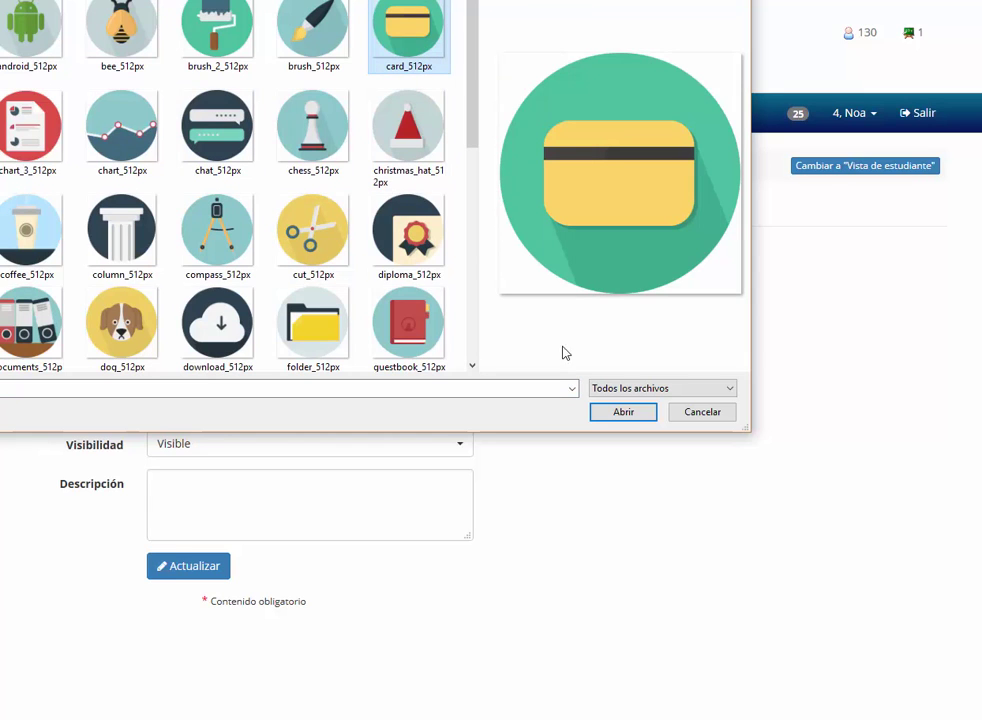
left_click(628, 410)
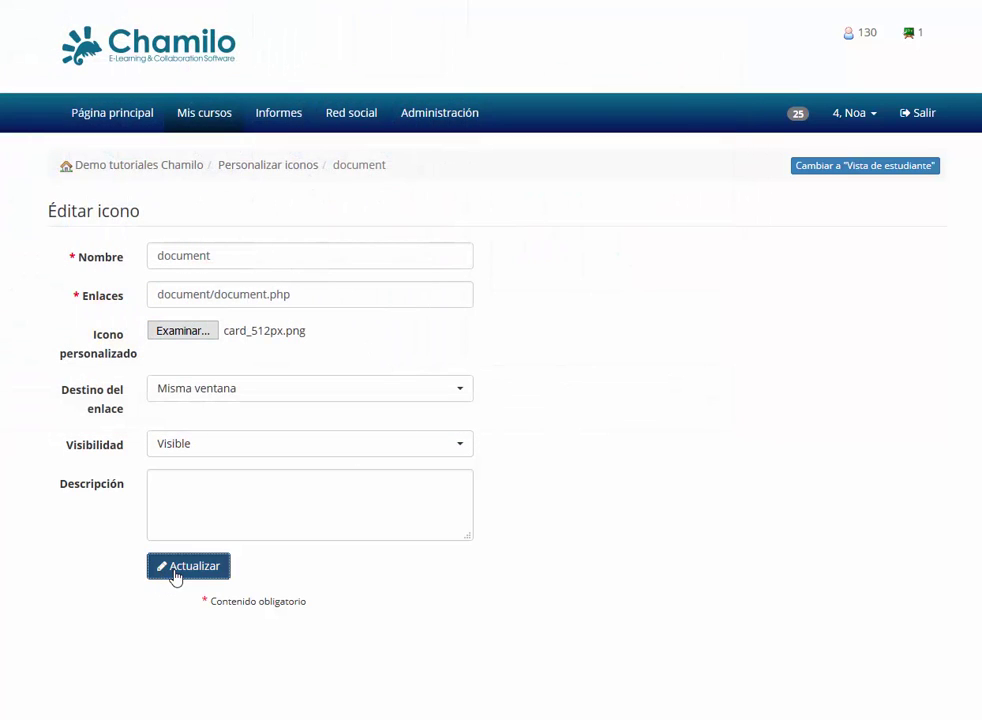
left_click(176, 574)
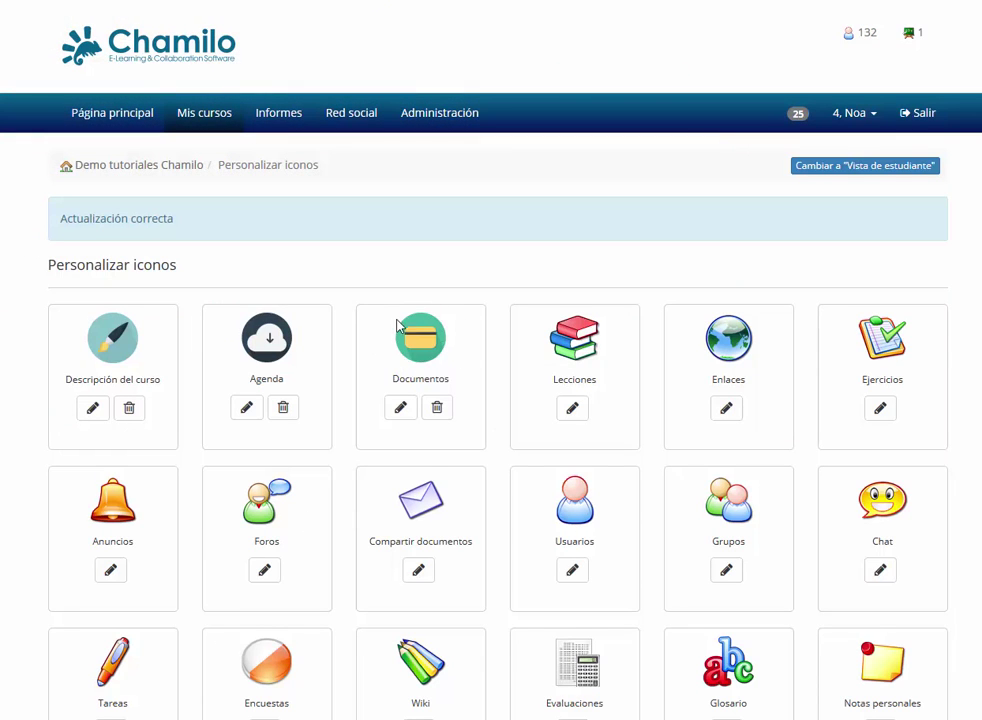
Step: Check the customized icons on the course home page in both teacher and student views, ending in teacher view
left_click(176, 168)
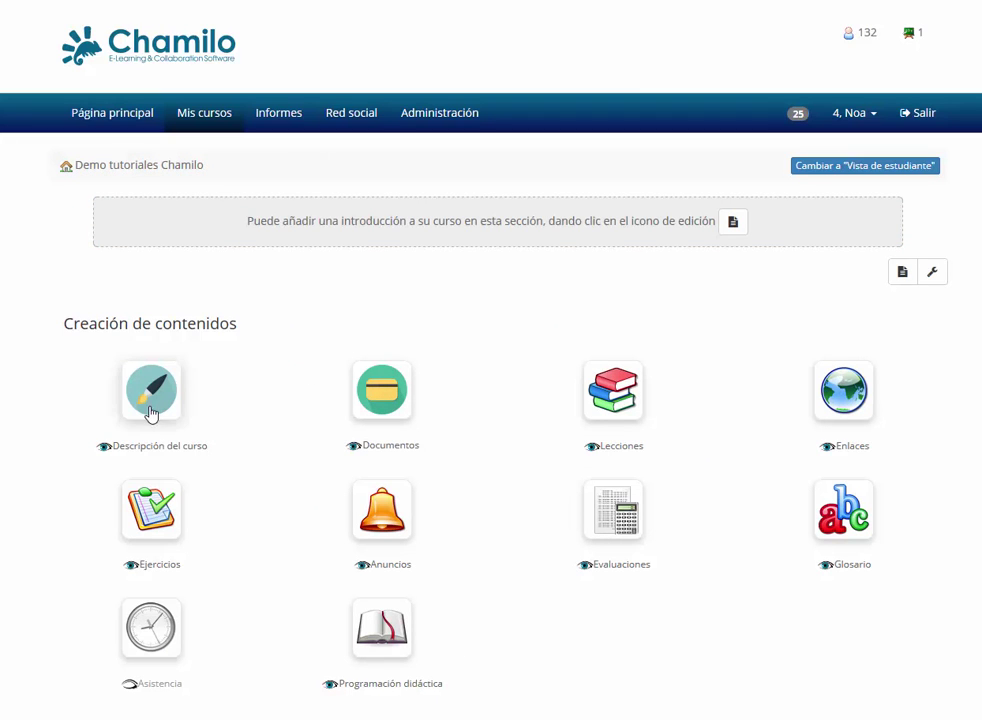
left_click(917, 166)
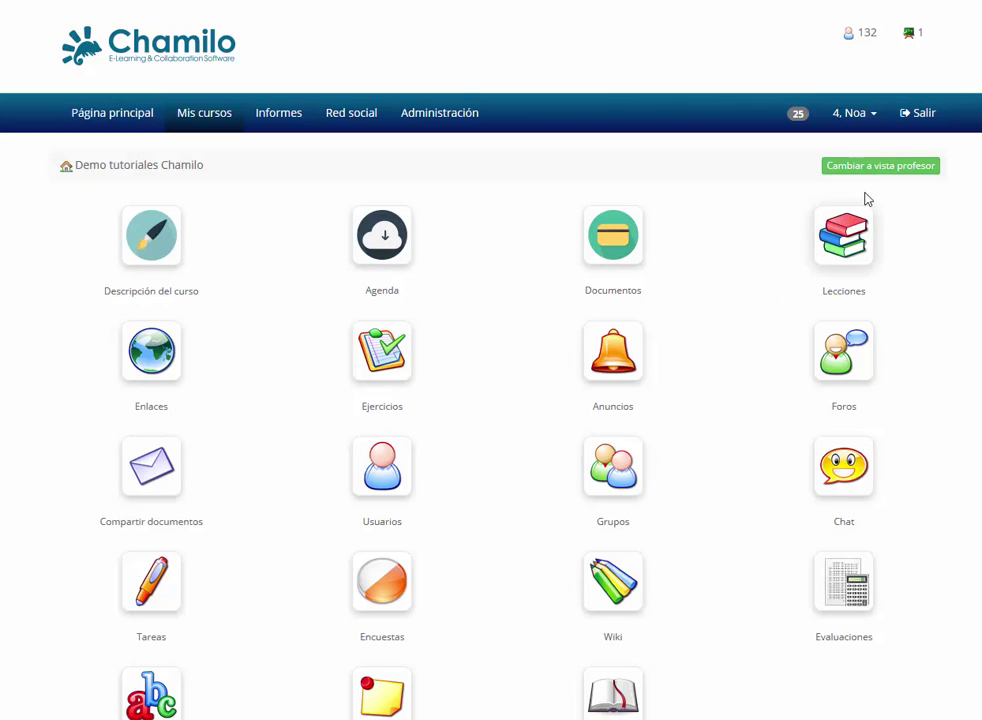
left_click(885, 170)
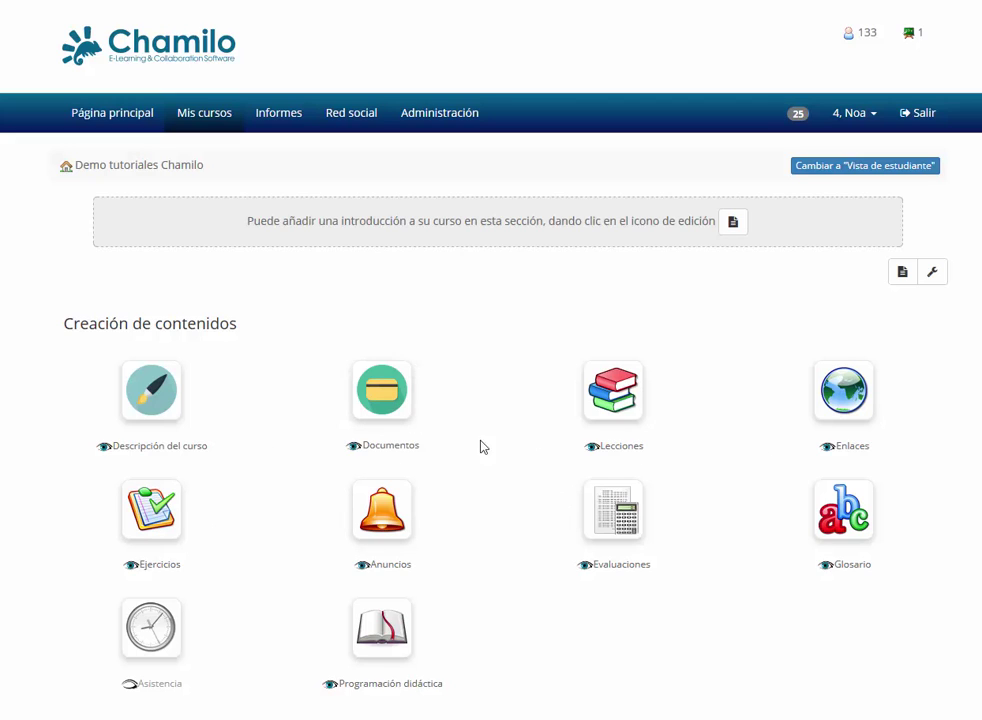
left_click(884, 168)
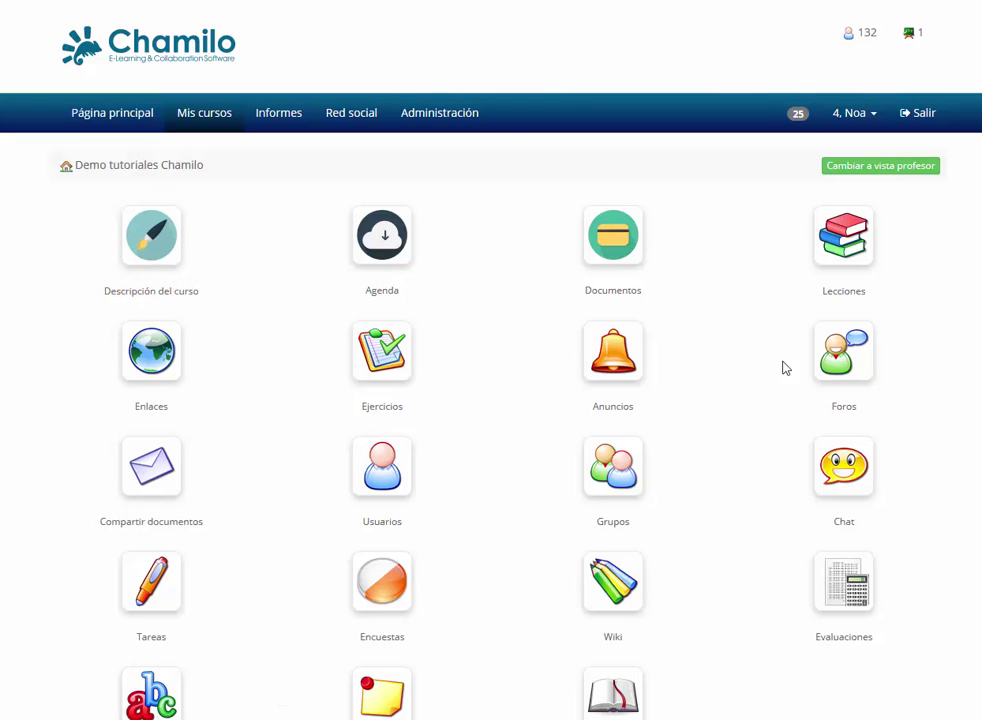
left_click(899, 170)
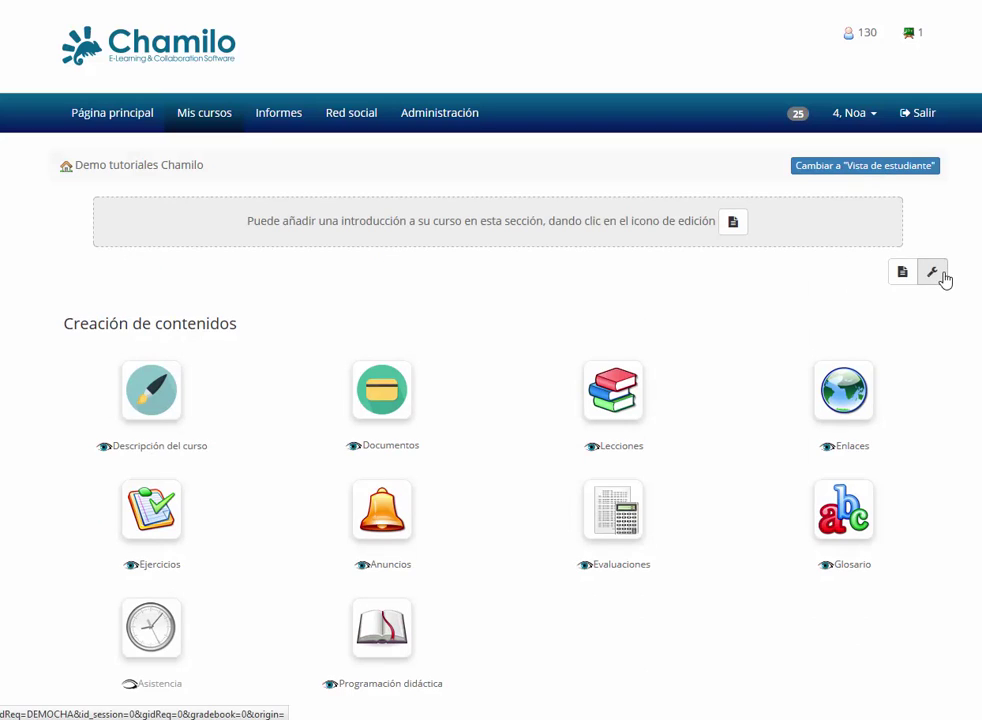
Step: Copy the link calendar/agenda.php from the Agenda tool's icon settings and save the form
left_click(937, 277)
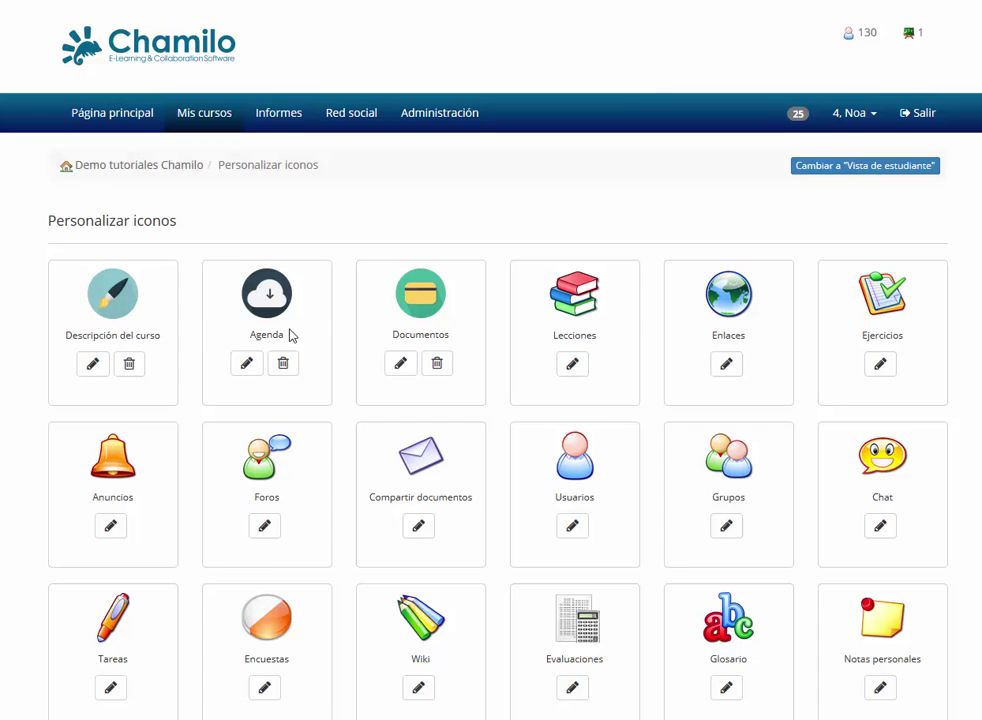
left_click(247, 363)
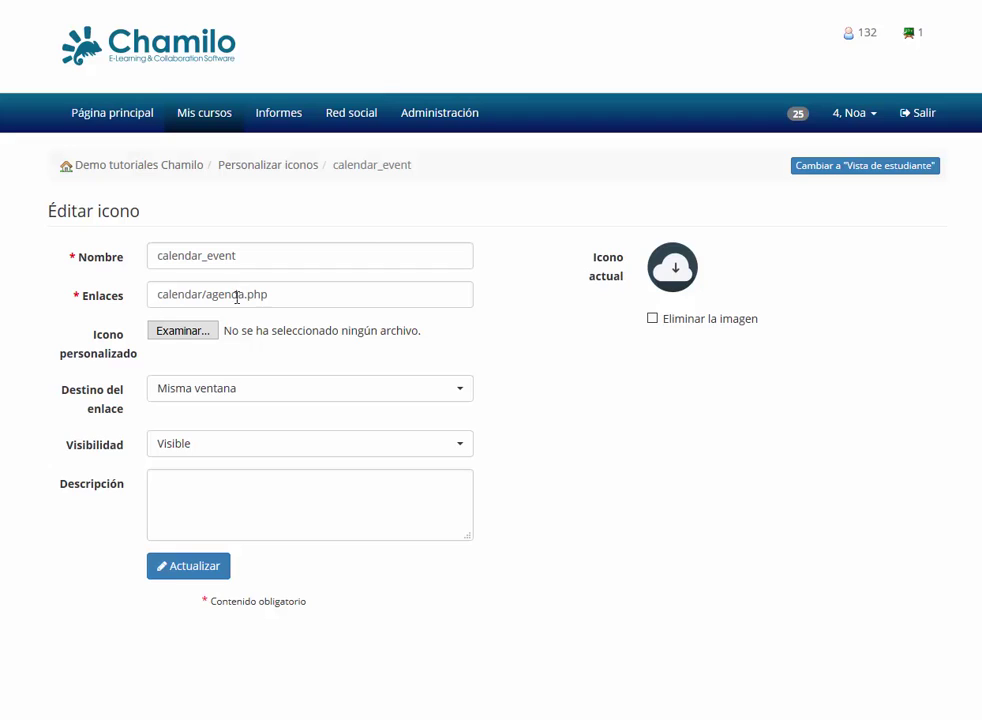
left_click_drag(280, 292, 137, 295)
key("ctrl+c")
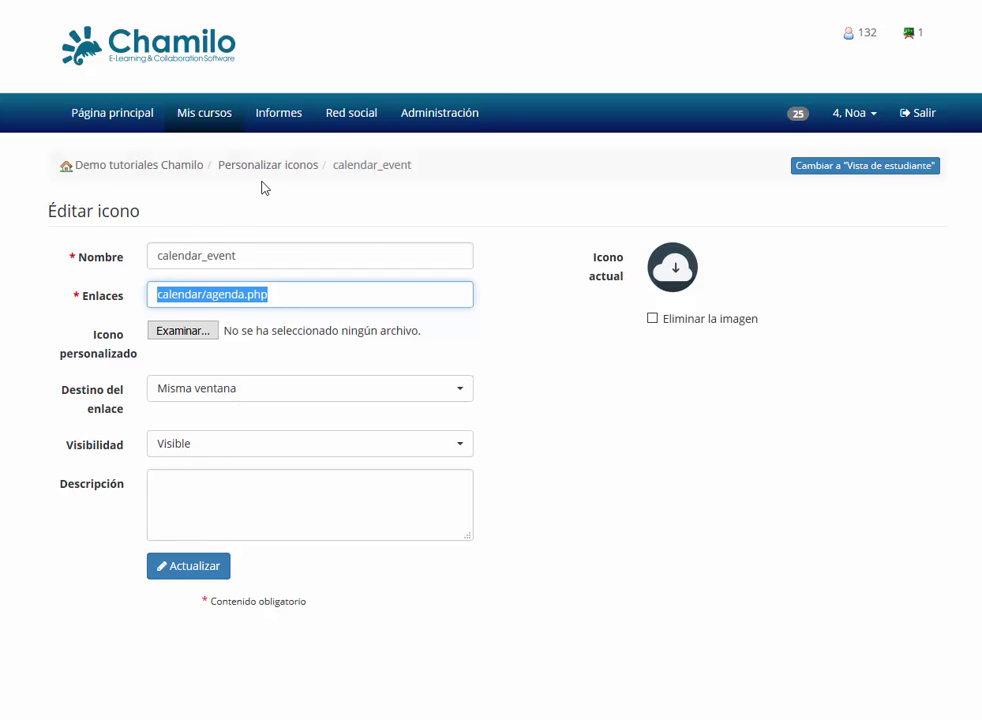
left_click(193, 563)
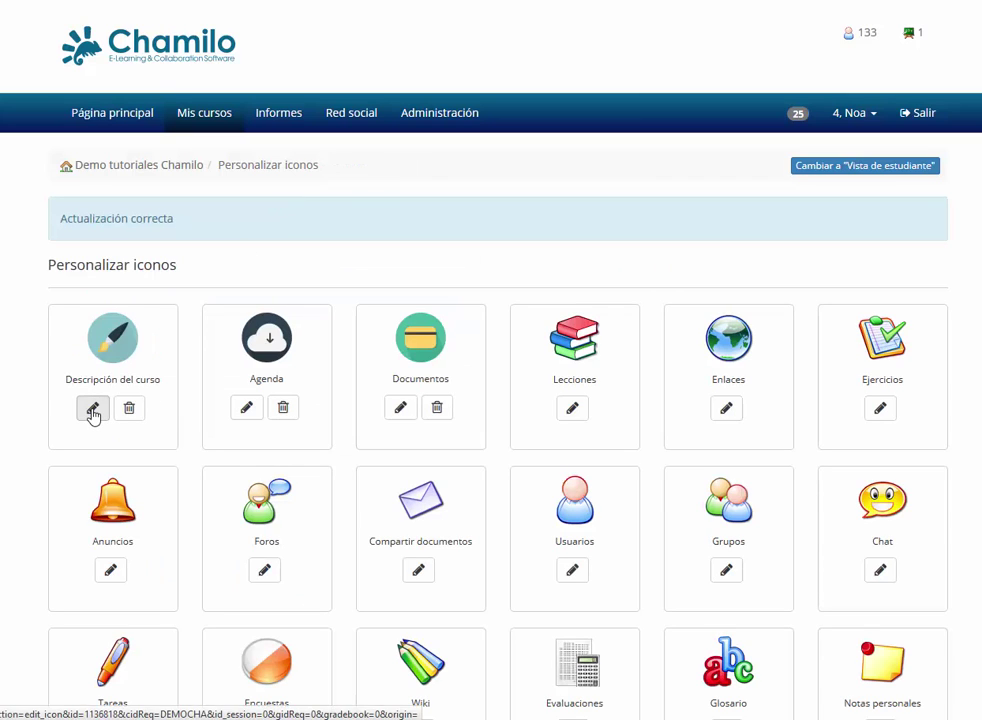
Step: Replace the Descripción del curso tool's link with the copied calendar/agenda.php and save the update
left_click(92, 409)
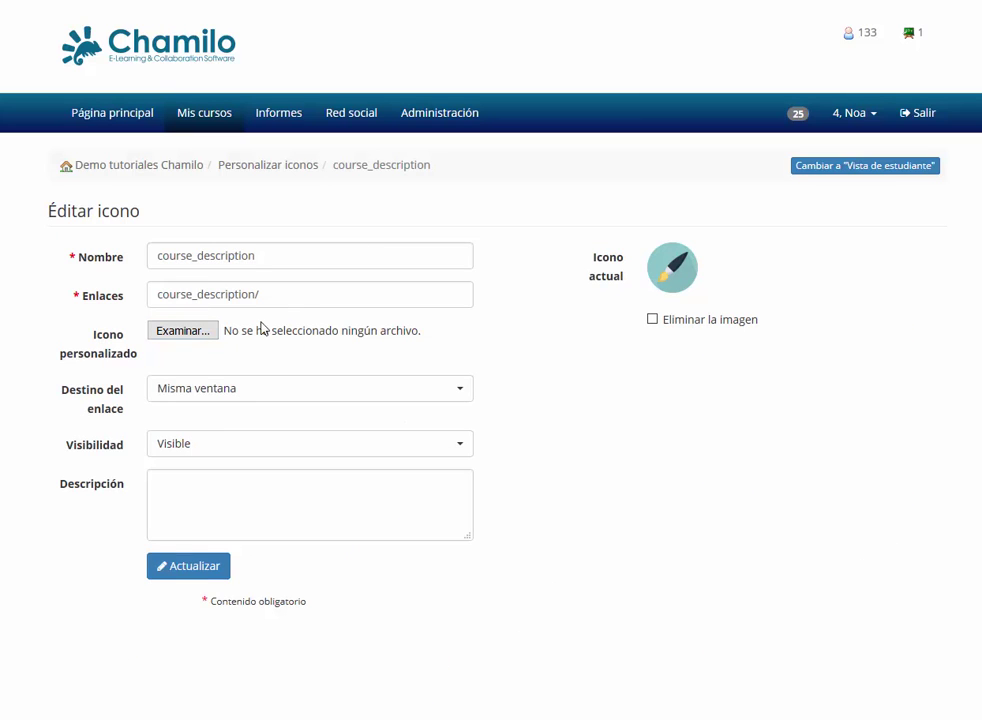
left_click_drag(292, 296, 115, 281)
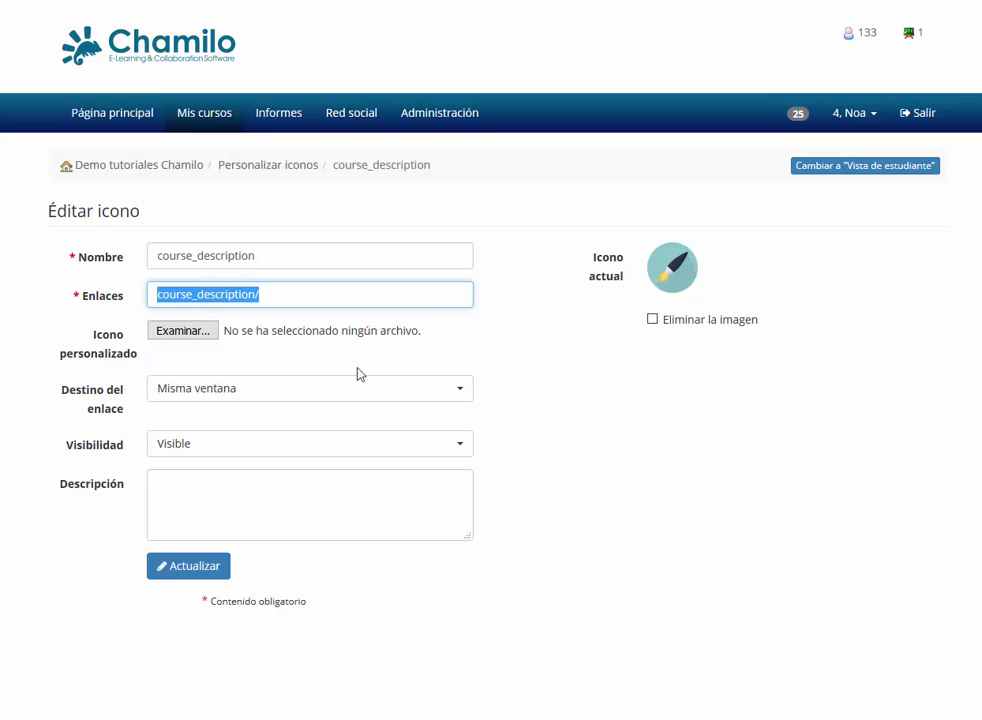
key("ctrl+v")
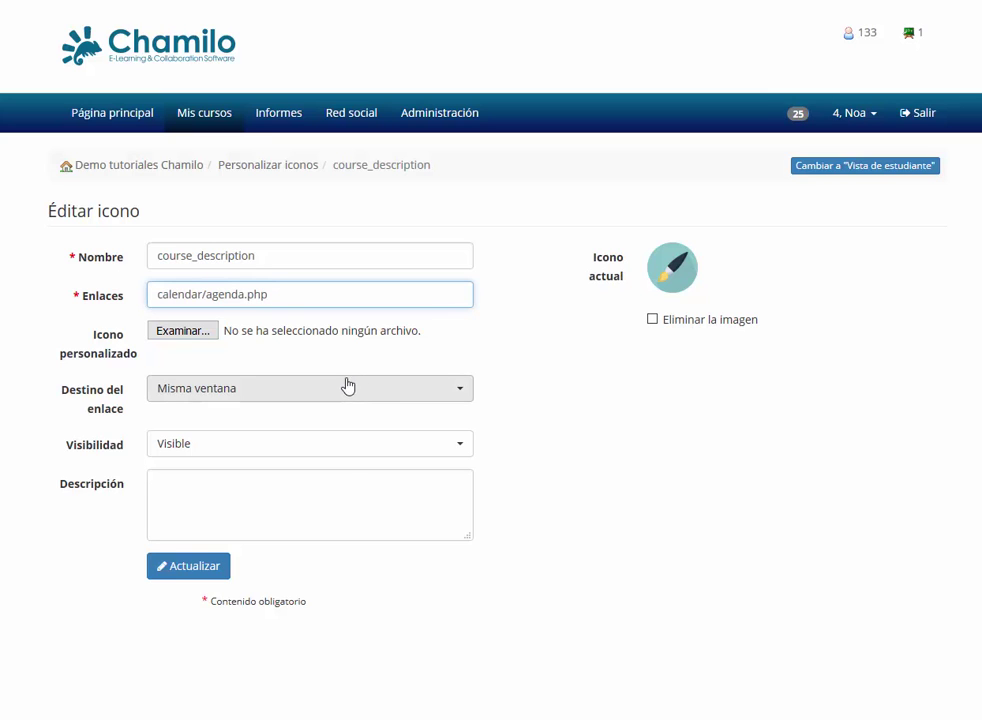
left_click(205, 567)
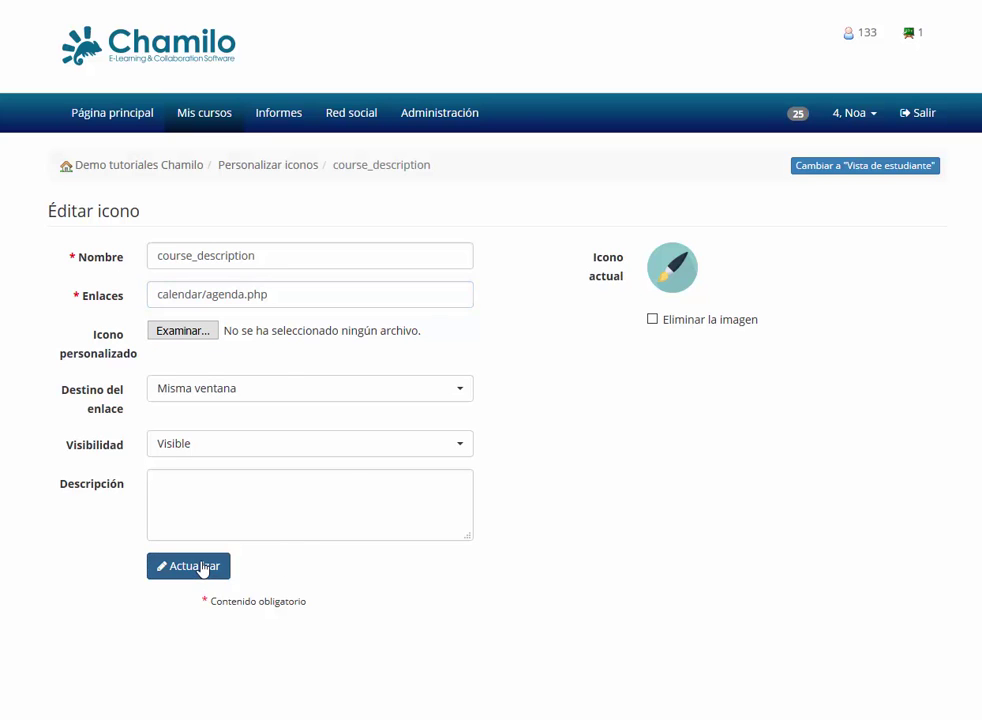
Step: Test the Descripción del curso icon's link in student view, then return the course home page to teacher view
left_click(184, 168)
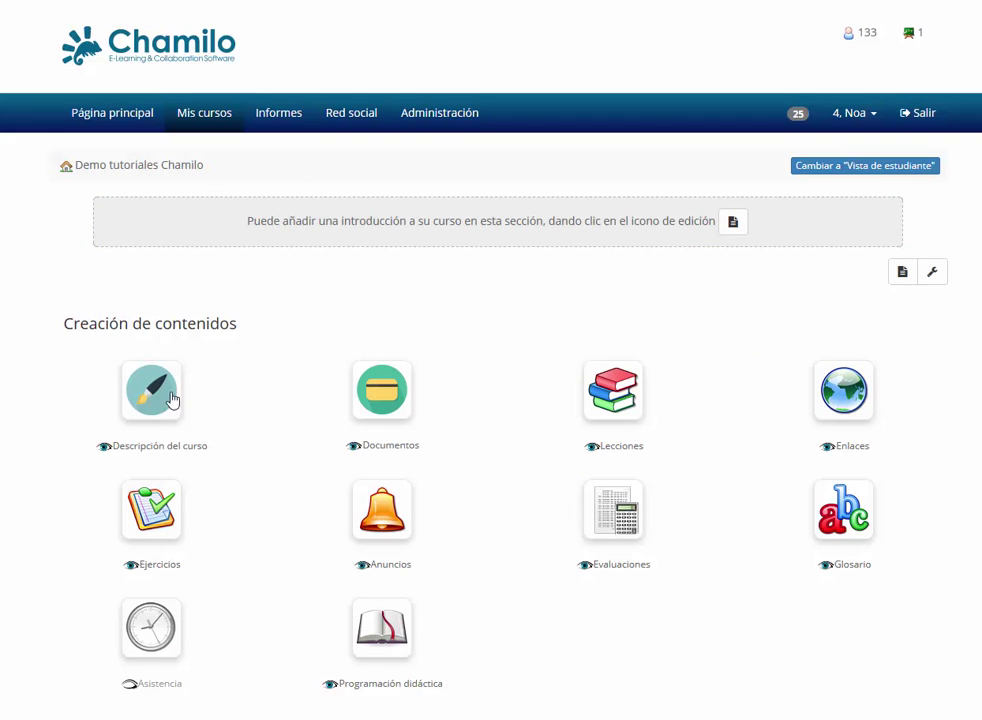
left_click(798, 170)
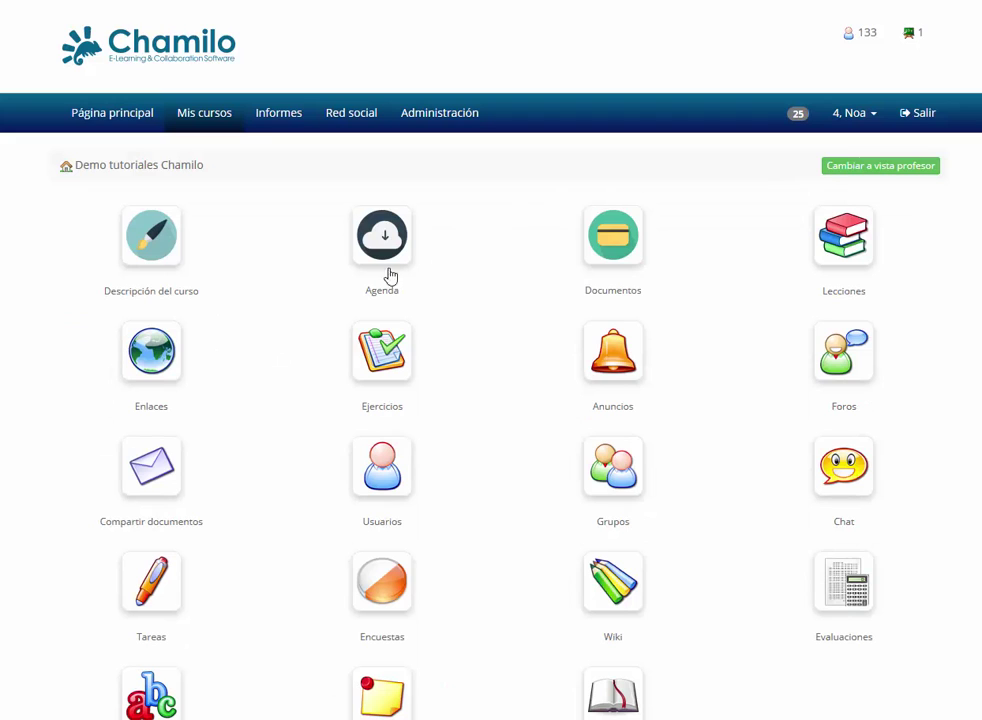
left_click(160, 240)
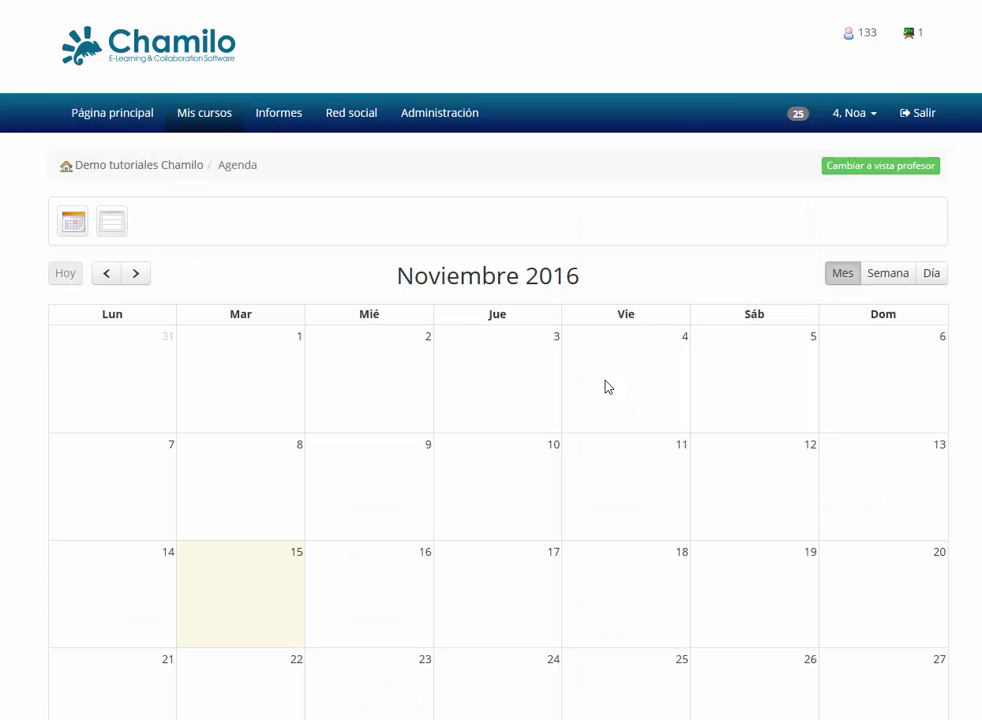
left_click(154, 175)
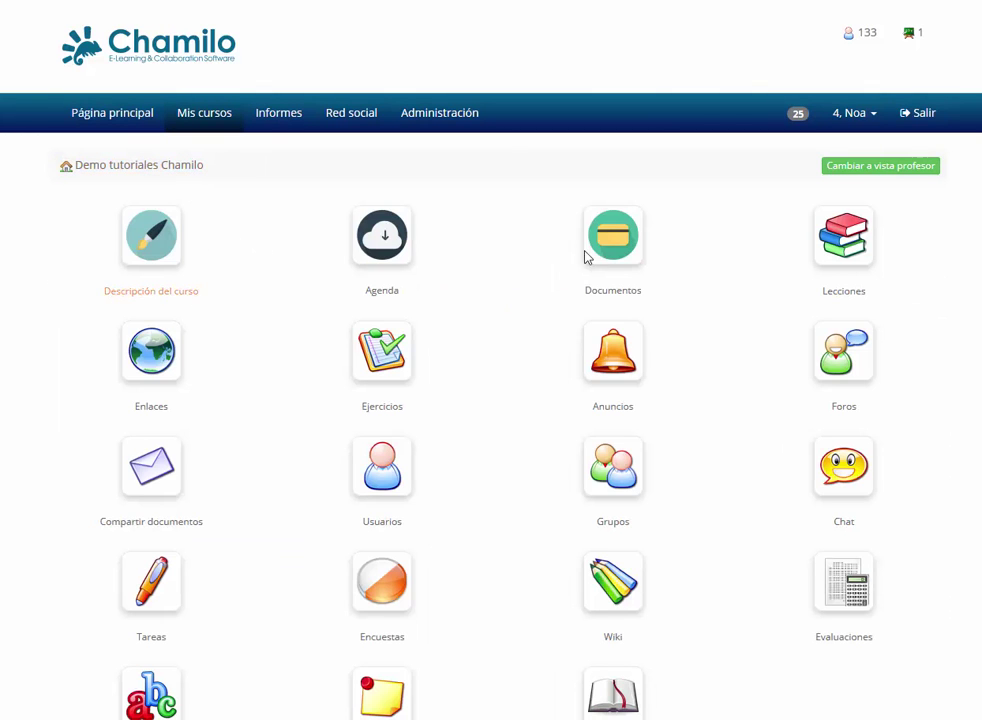
left_click(857, 168)
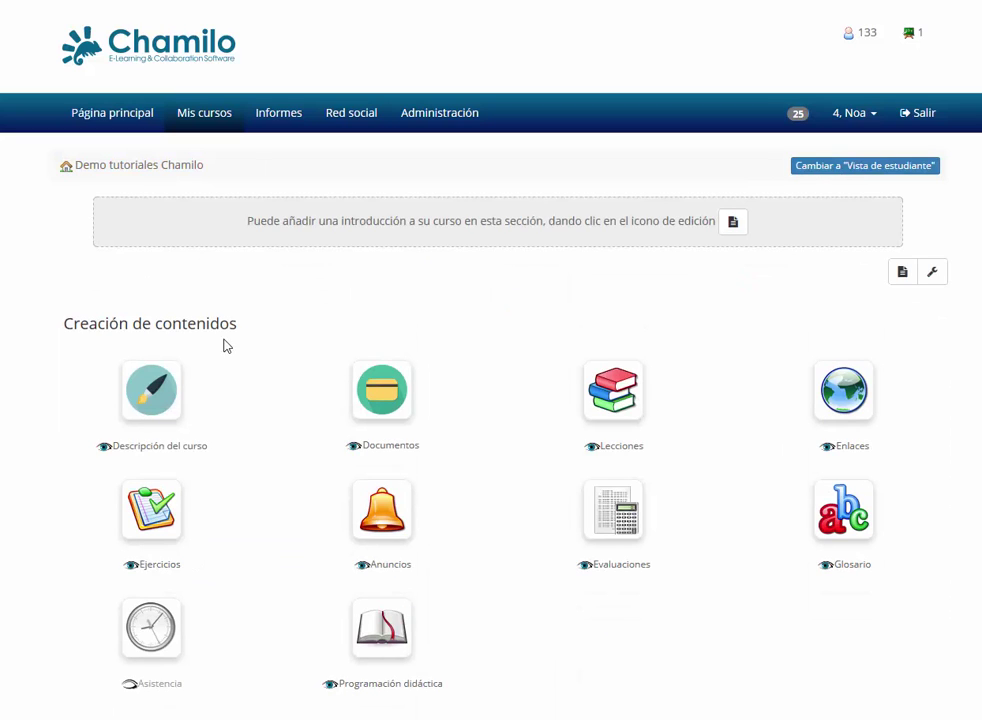
Step: Rename the Descripción del curso tool to Bloc in its icon settings and save the update
left_click(933, 276)
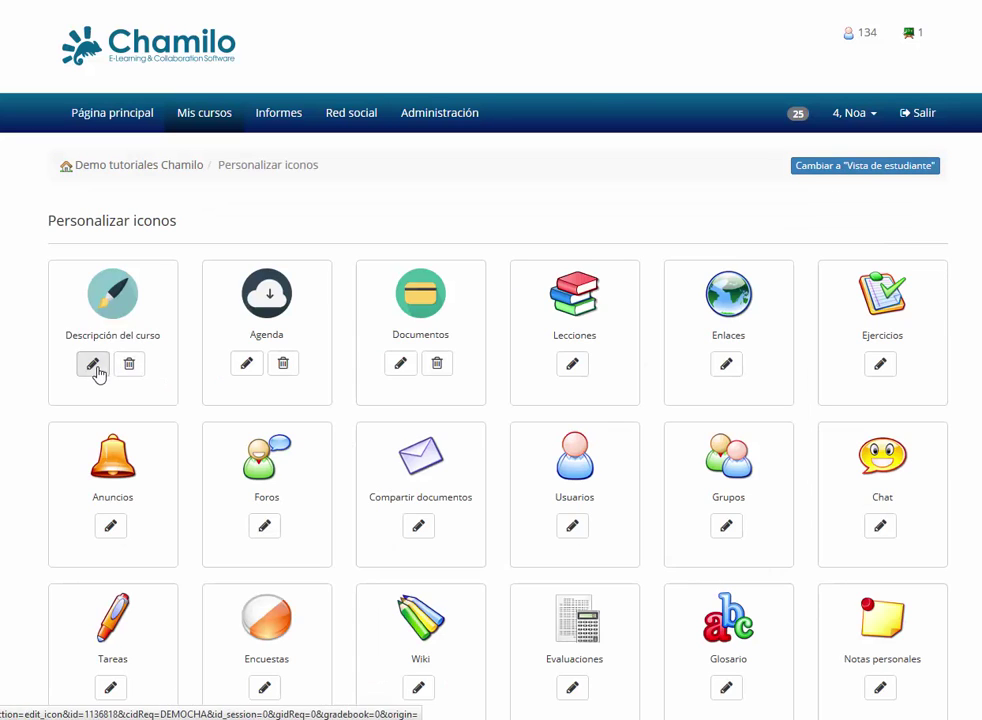
left_click(91, 366)
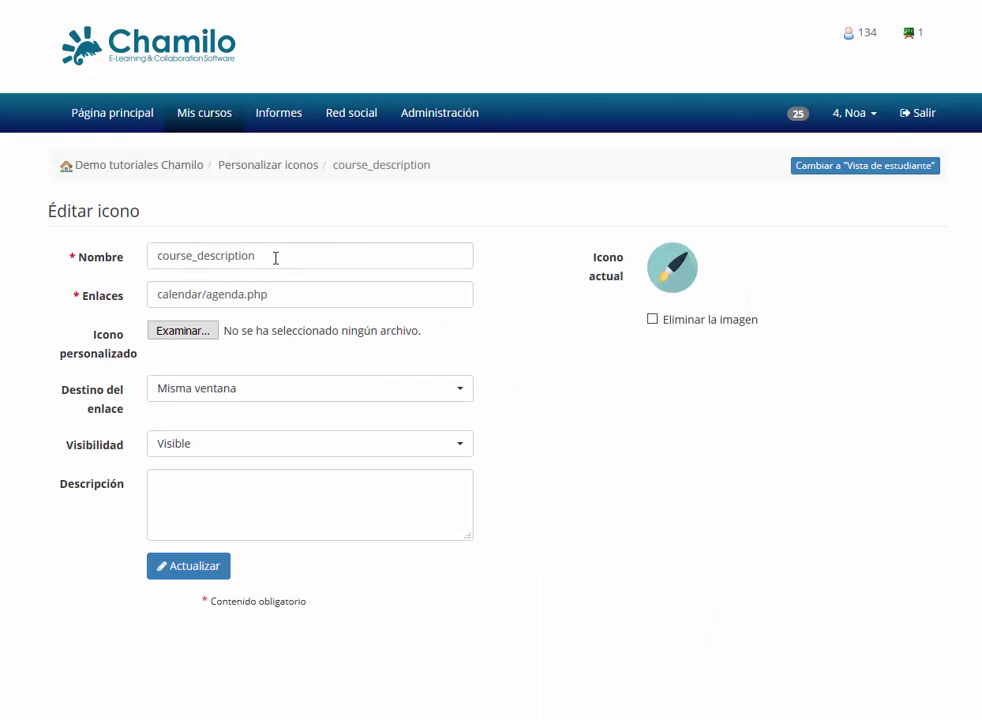
double_click(210, 256)
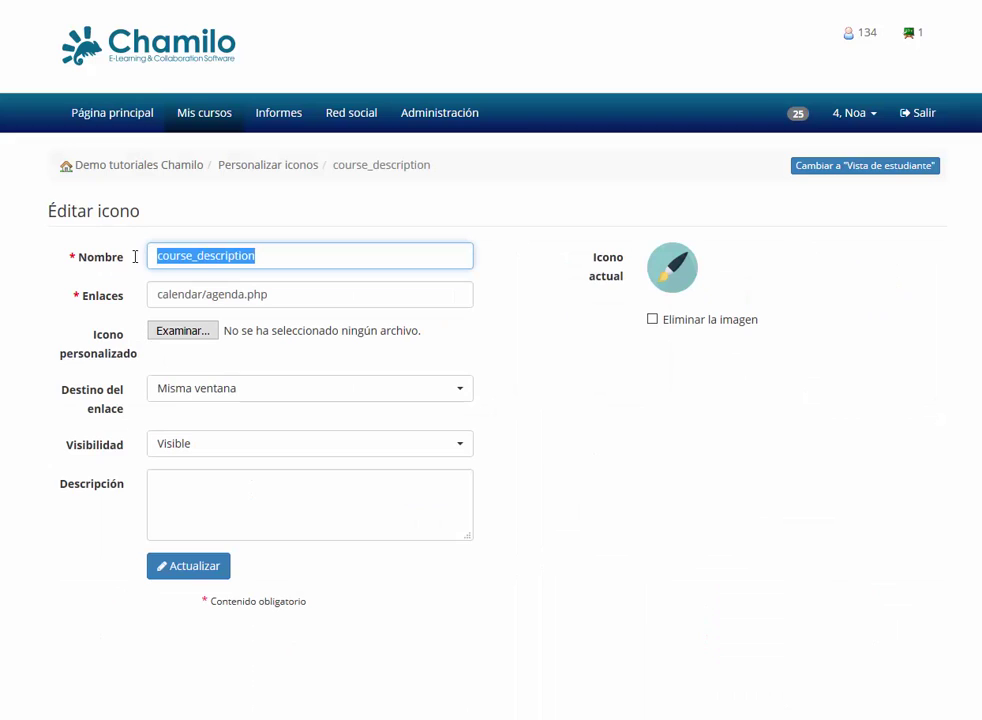
type("Bloc")
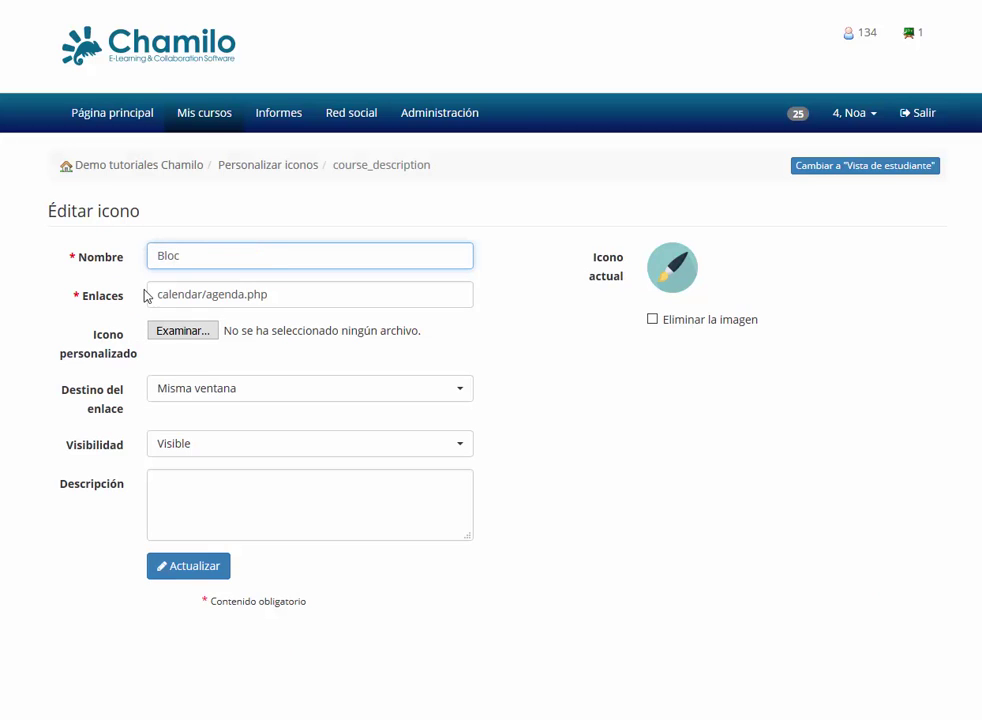
left_click(210, 565)
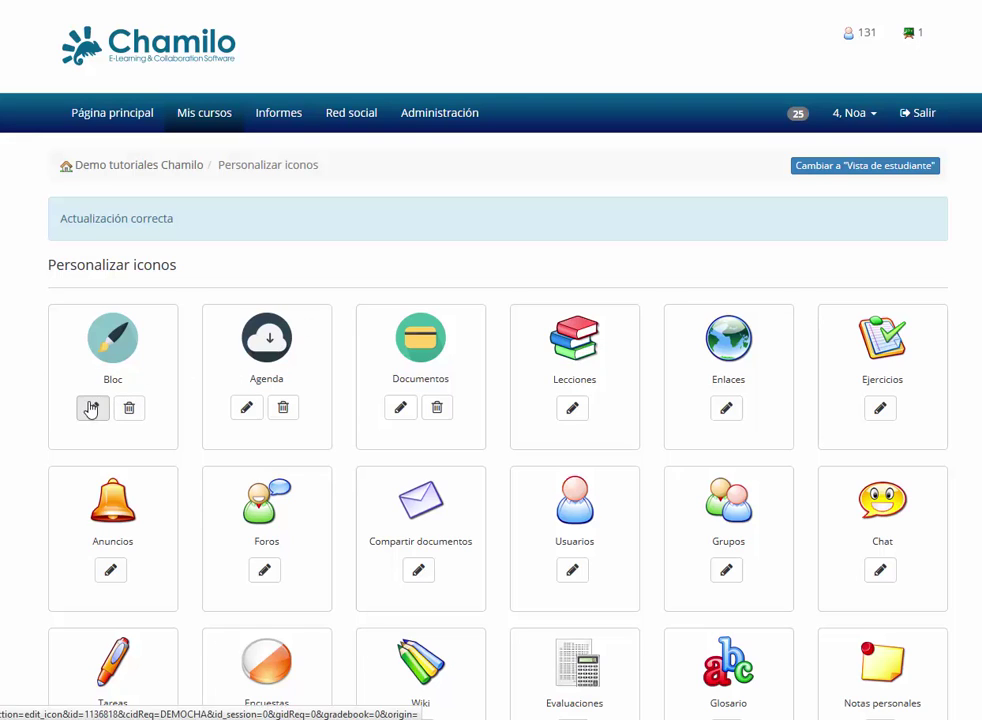
Step: Replace the Agenda tool's link with course_description/, save the update and return to the course home page
left_click(240, 408)
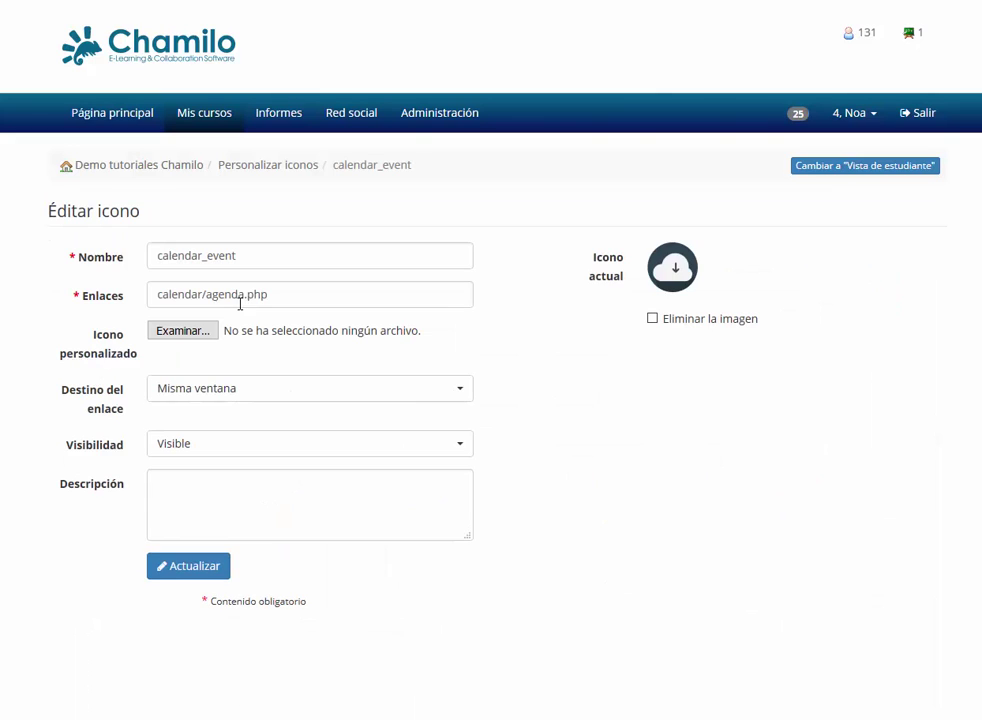
left_click_drag(270, 299, 88, 281)
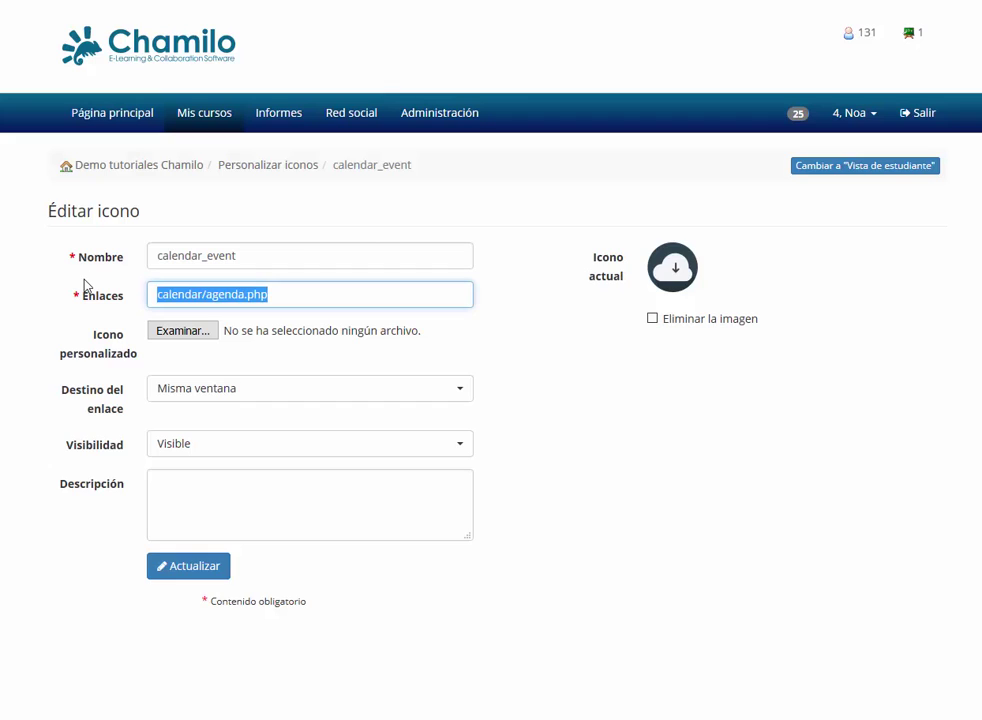
type("course_des")
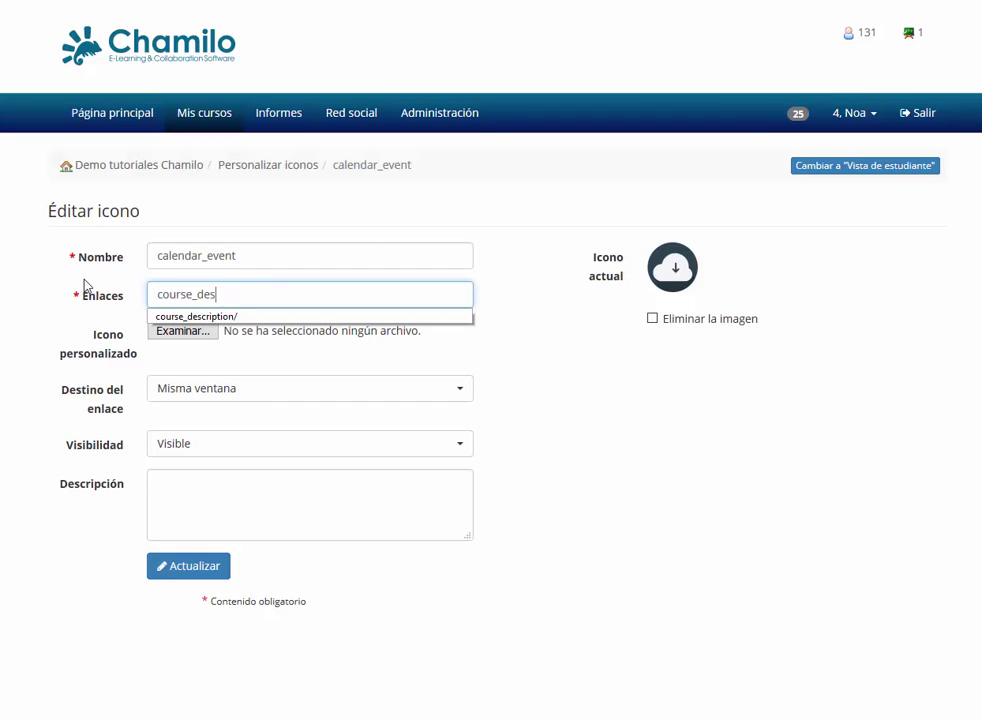
type("cription/")
left_click(217, 571)
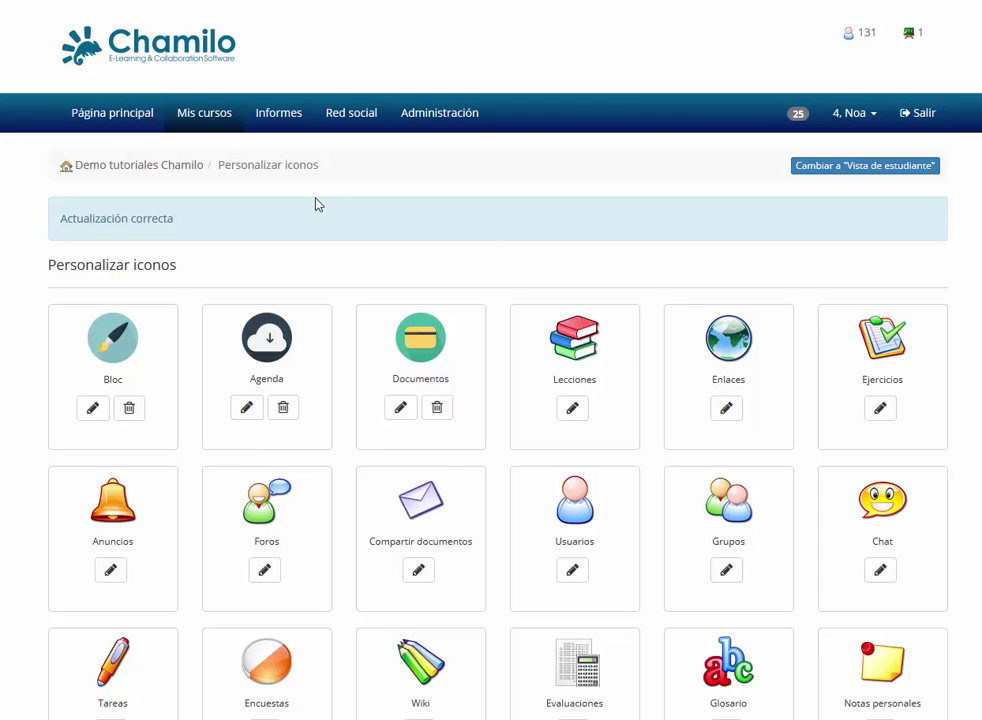
left_click(175, 172)
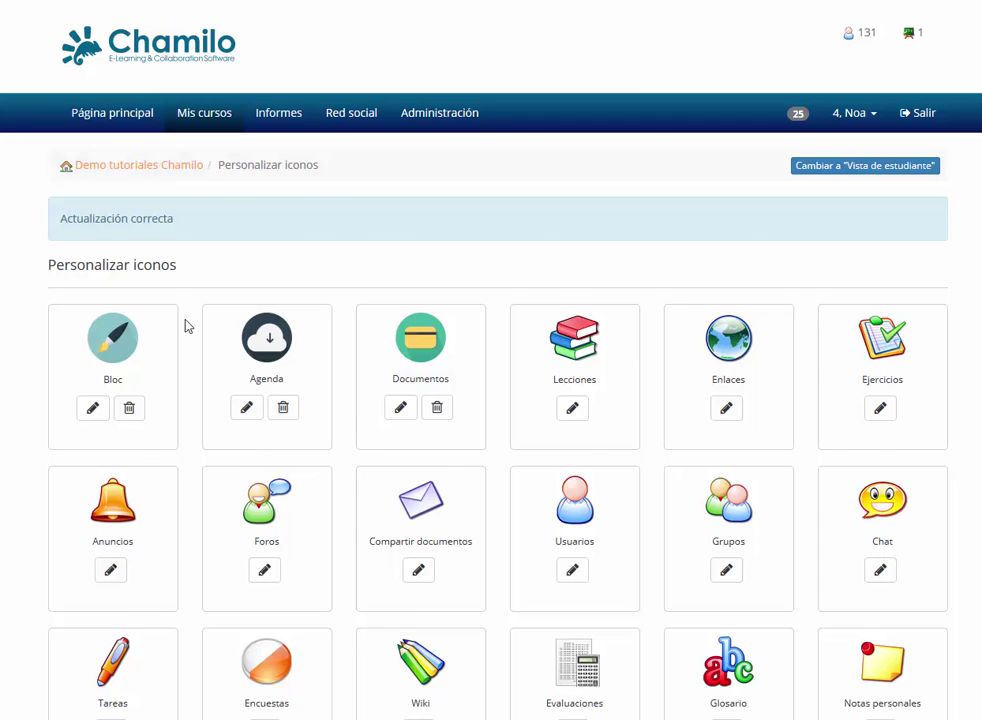